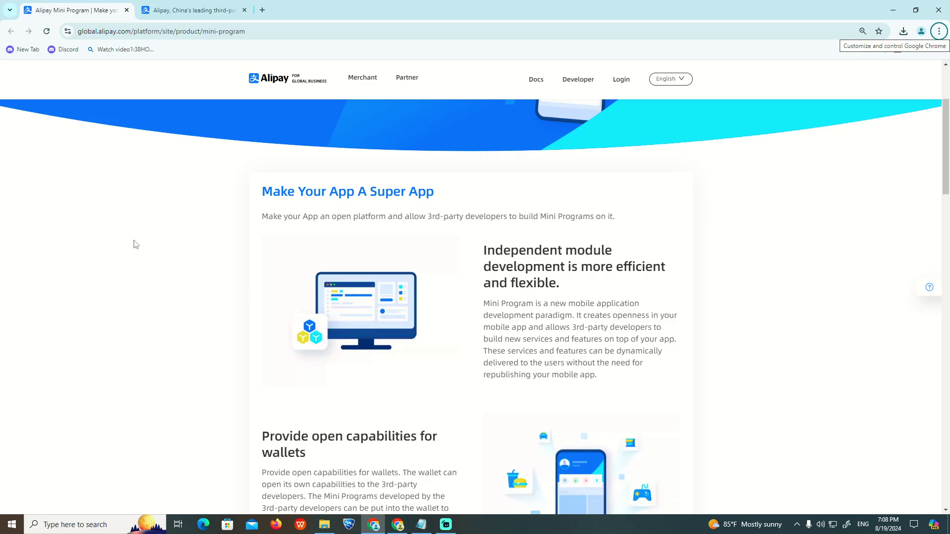
pyautogui.scroll(-3, 134, 244)
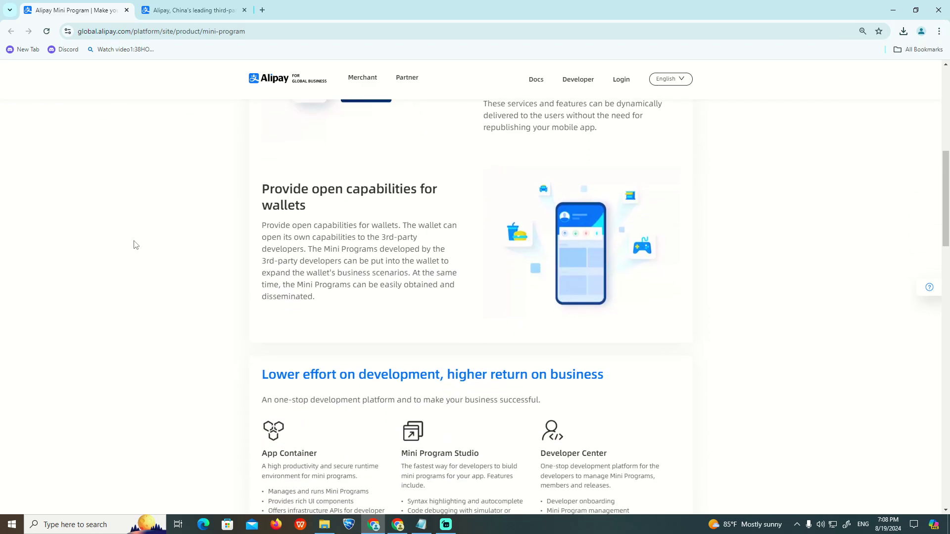
pyautogui.scroll(4, 134, 245)
pyautogui.scroll(-1, 135, 244)
pyautogui.scroll(1, 134, 248)
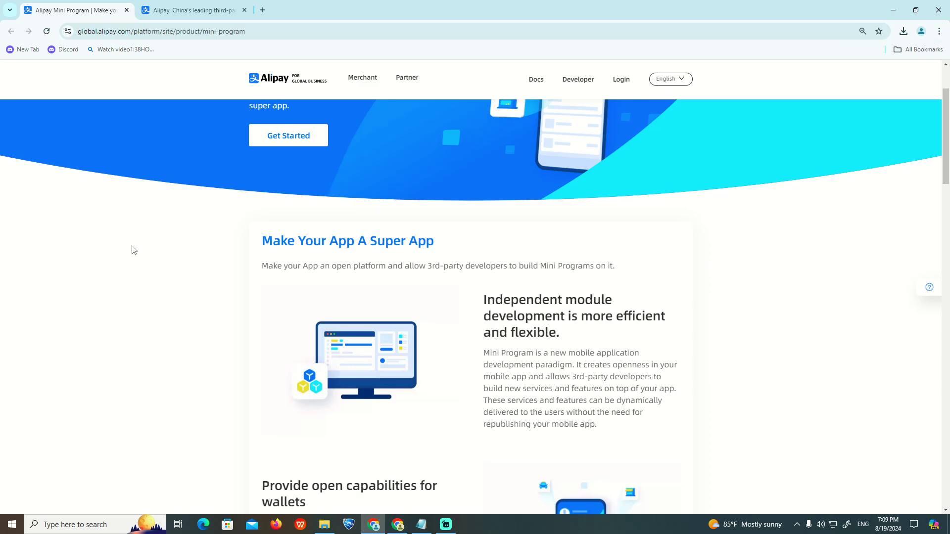
pyautogui.scroll(-2, 134, 251)
pyautogui.scroll(-1, 134, 250)
pyautogui.scroll(-1, 132, 250)
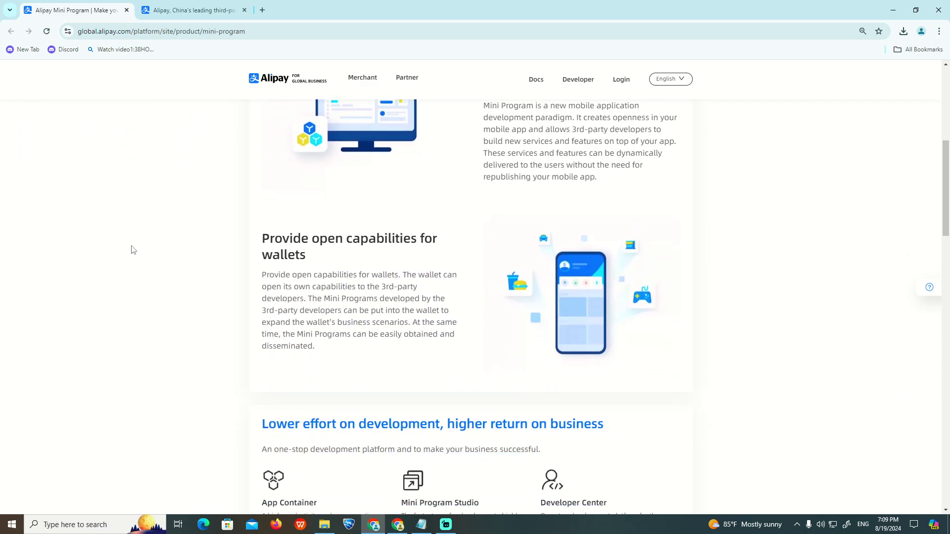
pyautogui.scroll(3, 132, 250)
pyautogui.scroll(2, 132, 250)
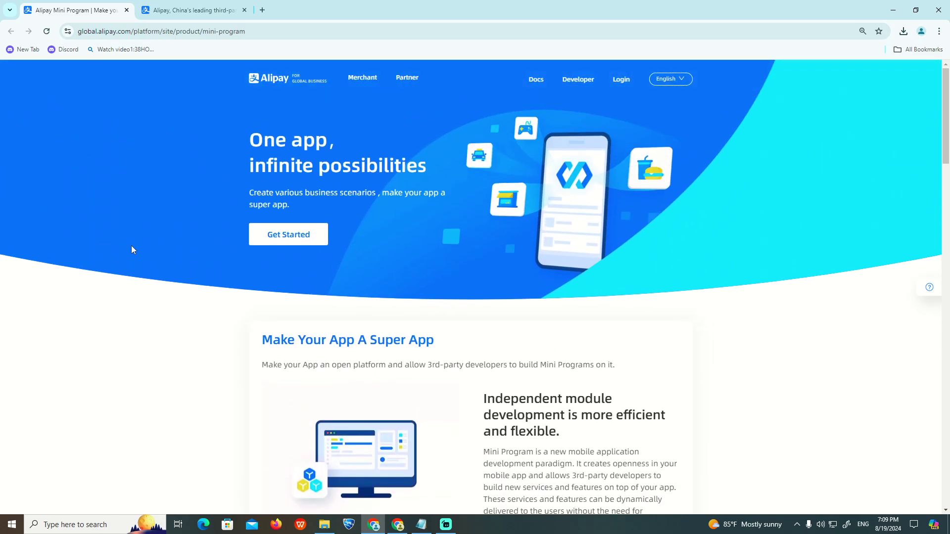
pyautogui.scroll(-1, 128, 250)
pyautogui.scroll(1, 129, 249)
pyautogui.scroll(-1, 119, 238)
pyautogui.scroll(1, 118, 240)
pyautogui.scroll(-1, 117, 238)
pyautogui.scroll(1, 119, 237)
pyautogui.scroll(-2, 599, 87)
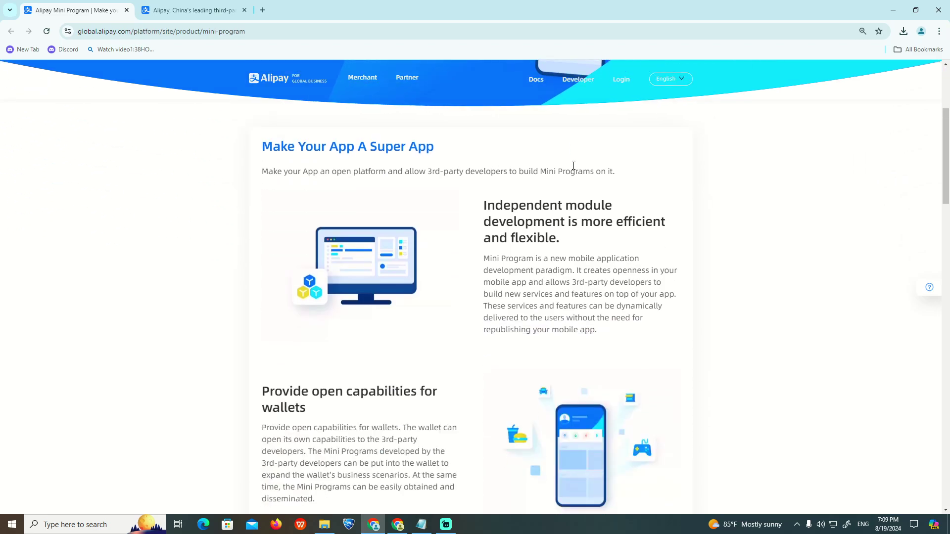
# Open the Login link in a new Chrome tab and switch to that tab.
pyautogui.rightClick(618, 84)
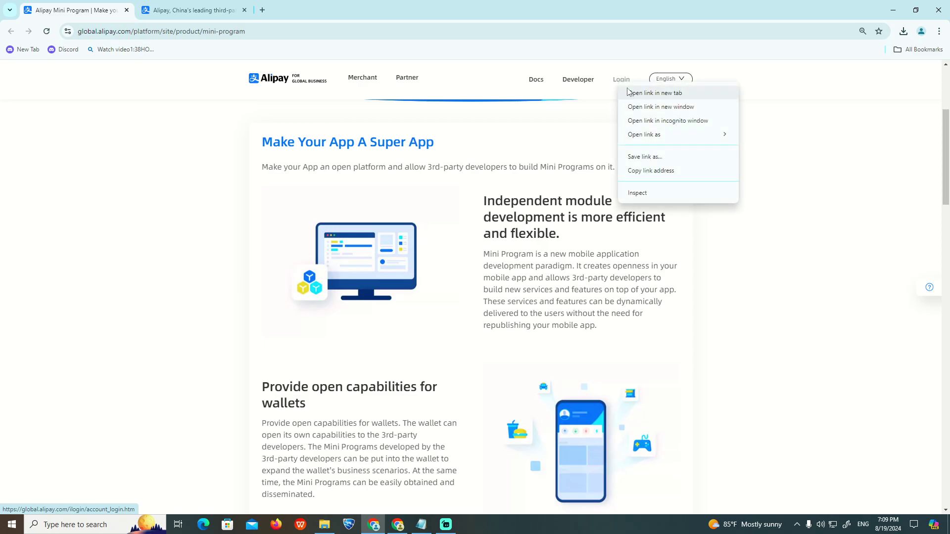
pyautogui.click(215, 148)
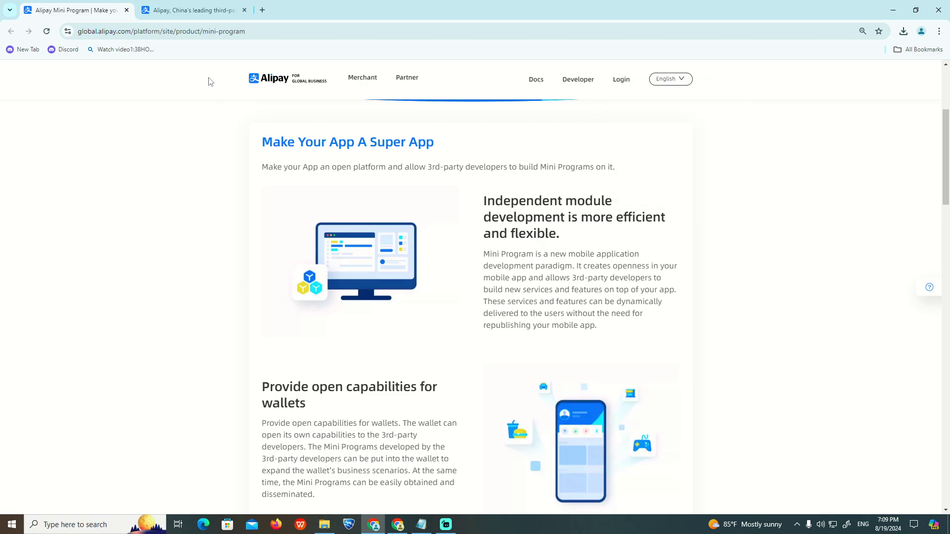
pyautogui.click(210, 11)
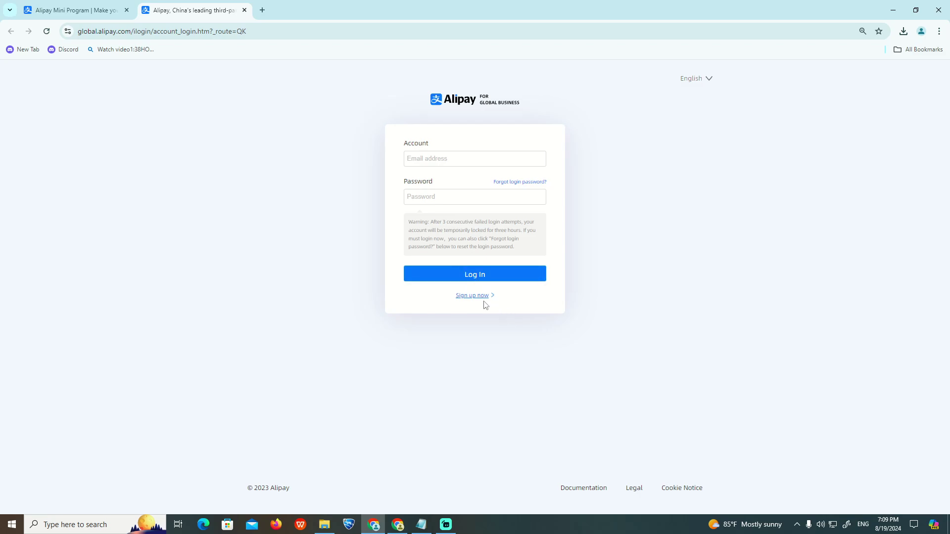
# Choose 'Sign up now' on the login page to reach the email, code and password form.
pyautogui.click(466, 296)
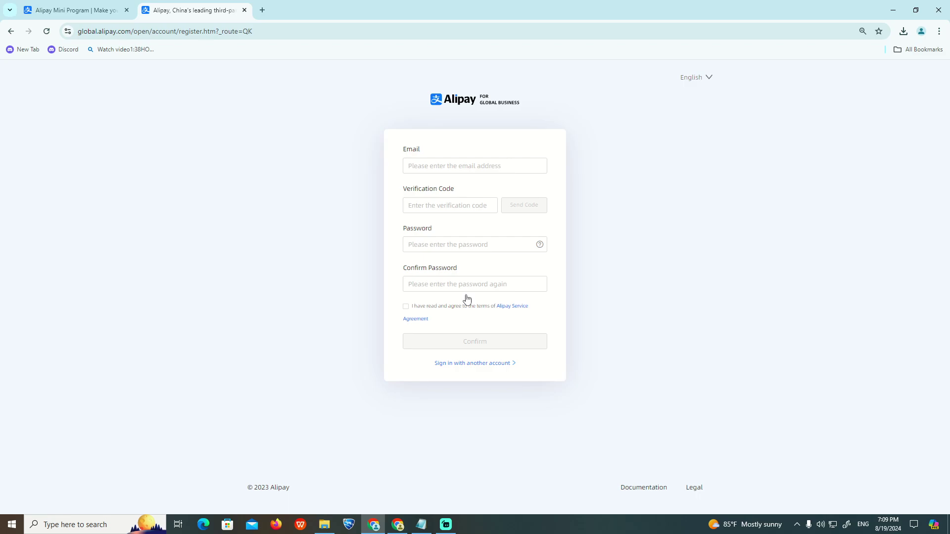